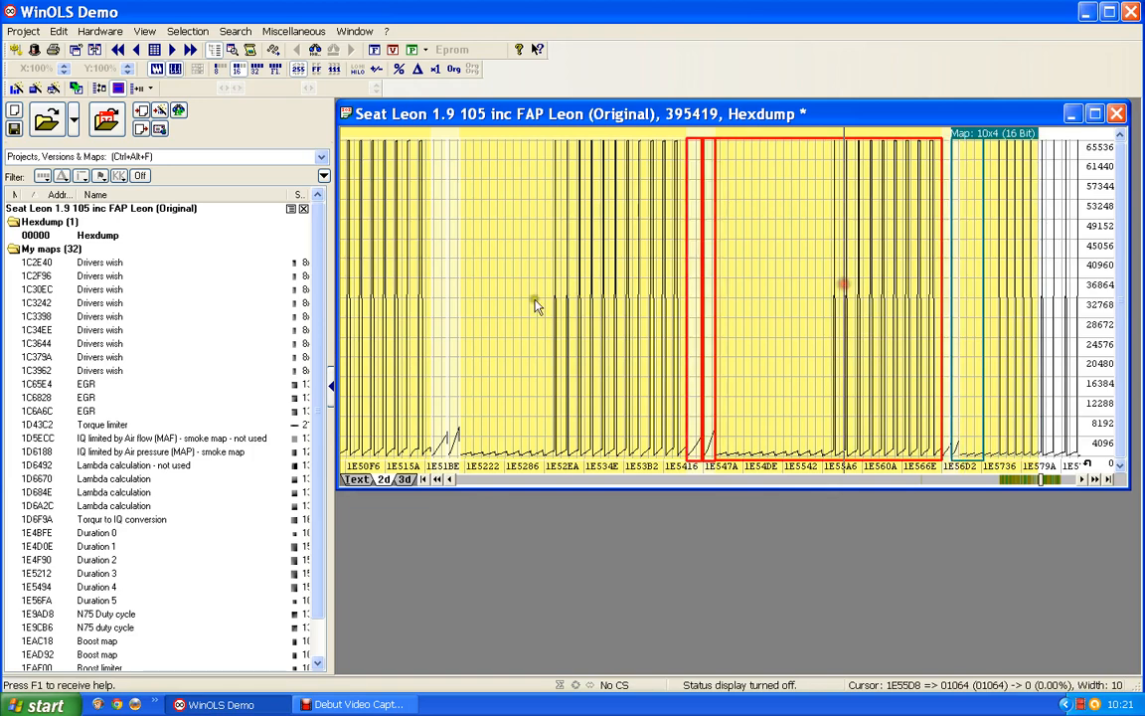
Examine the duration maps in the 2D hexdump, going back from Duration 4 to the 10x10 Duration 0 map.
{"action": "left_click", "coordinate": [545, 300]}
{"action": "left_click", "coordinate": [371, 295]}
{"action": "left_click", "coordinate": [391, 353]}
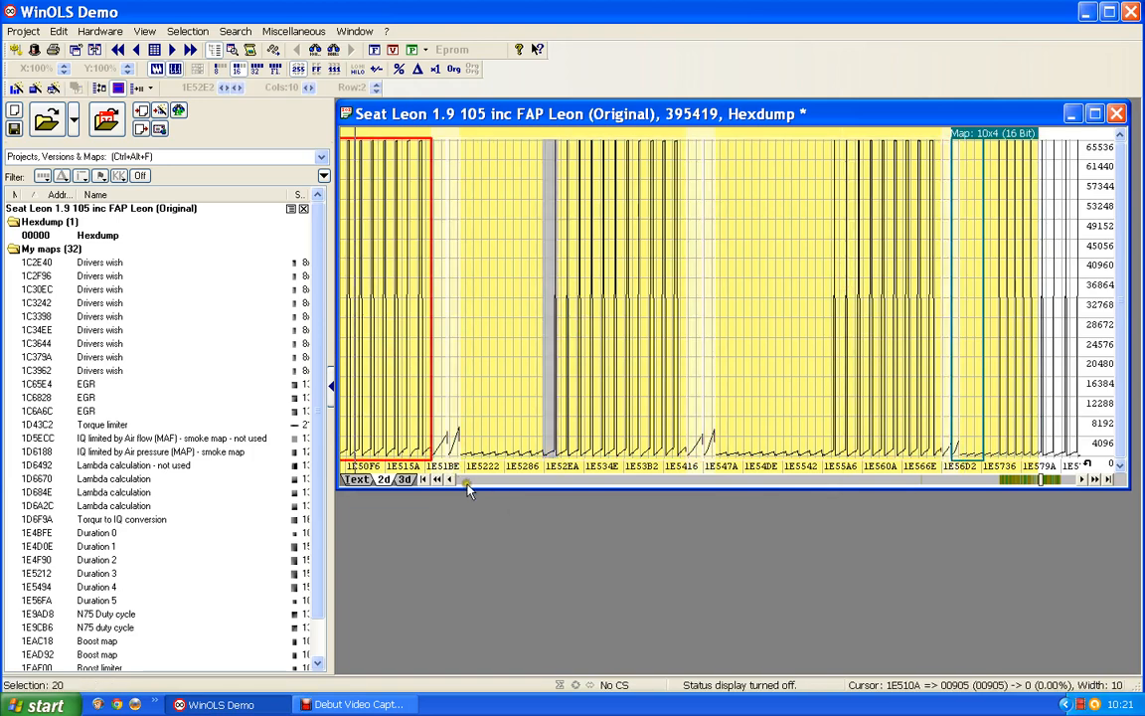
{"action": "left_click", "coordinate": [465, 480]}
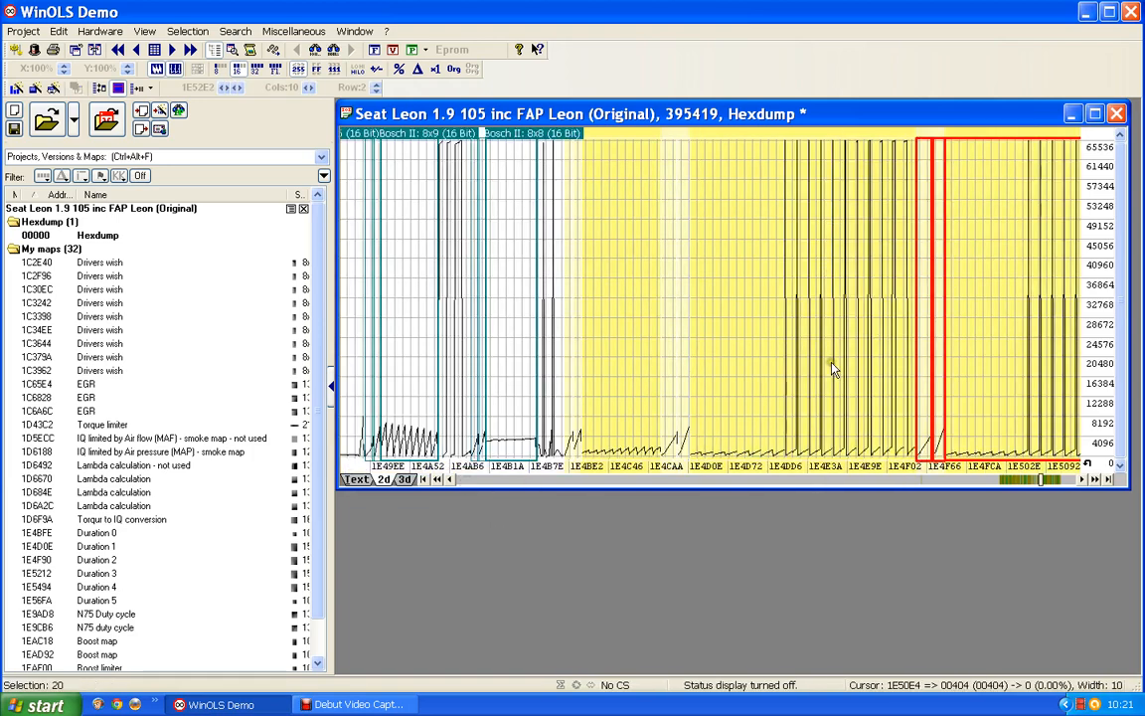
{"action": "left_click", "coordinate": [752, 311]}
{"action": "left_click", "coordinate": [635, 318]}
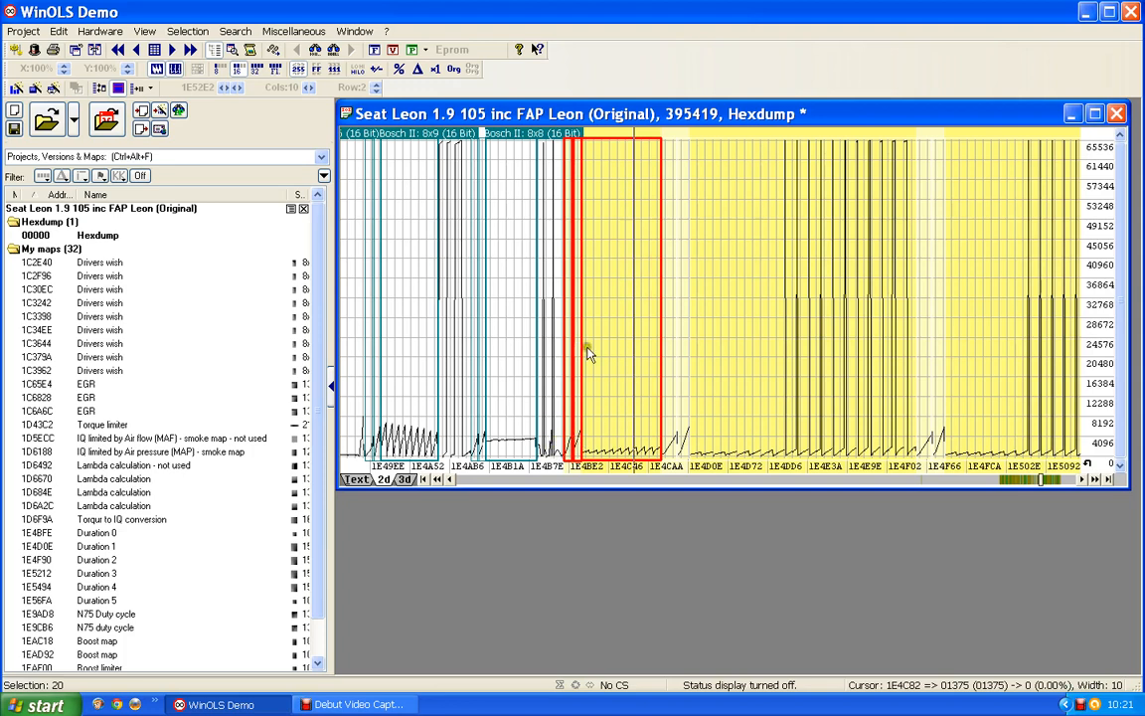
Show the hexdump as text and go back to the values of the 10x10 Duration 0 map.
{"action": "left_click", "coordinate": [355, 479]}
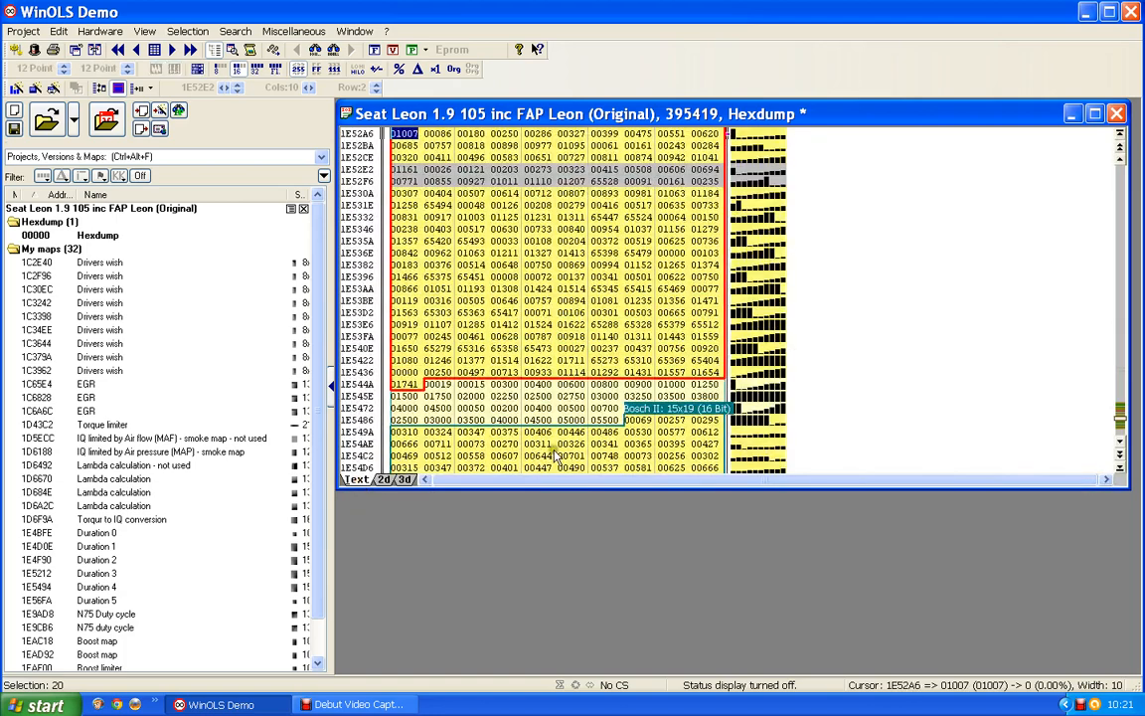
{"action": "scroll", "coordinate": [556, 455], "scroll_direction": "up", "scroll_amount": 3}
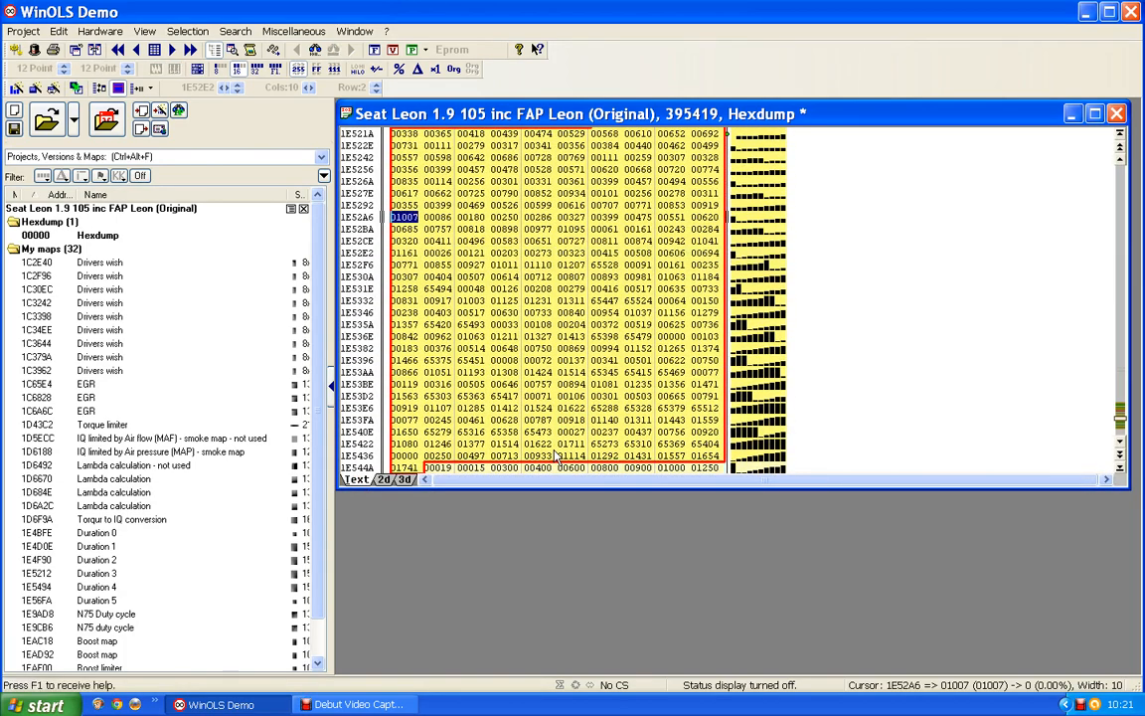
{"action": "scroll", "coordinate": [557, 318], "scroll_direction": "up", "scroll_amount": 8}
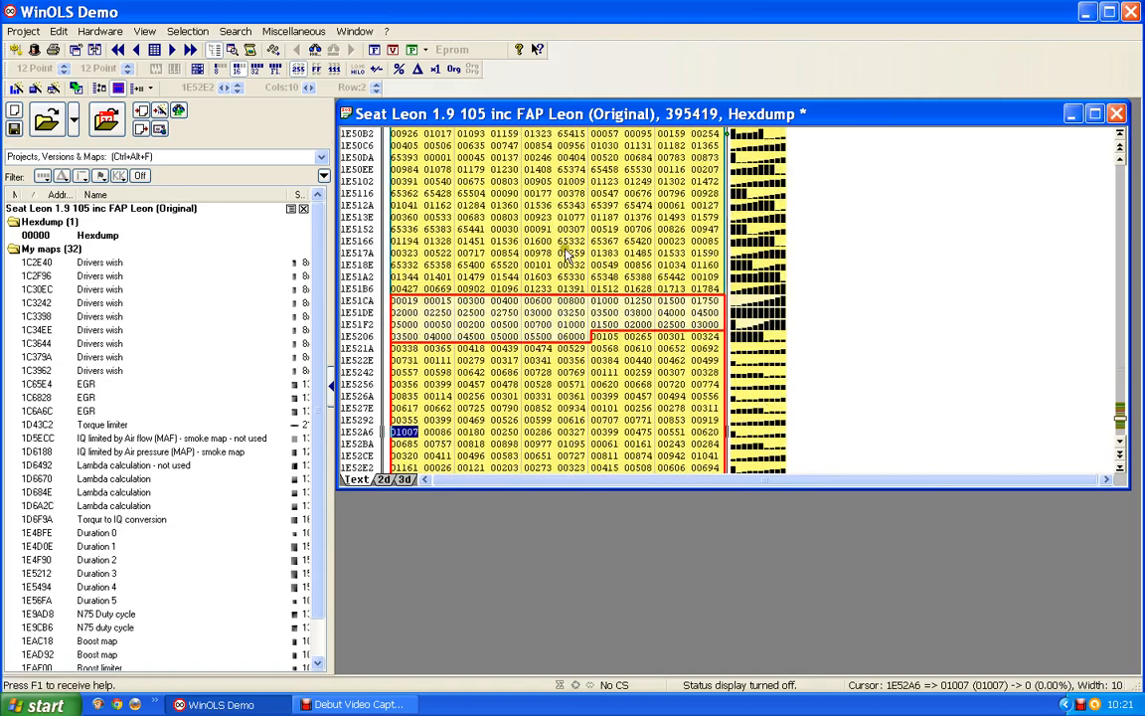
{"action": "scroll", "coordinate": [567, 255], "scroll_direction": "up", "scroll_amount": 12}
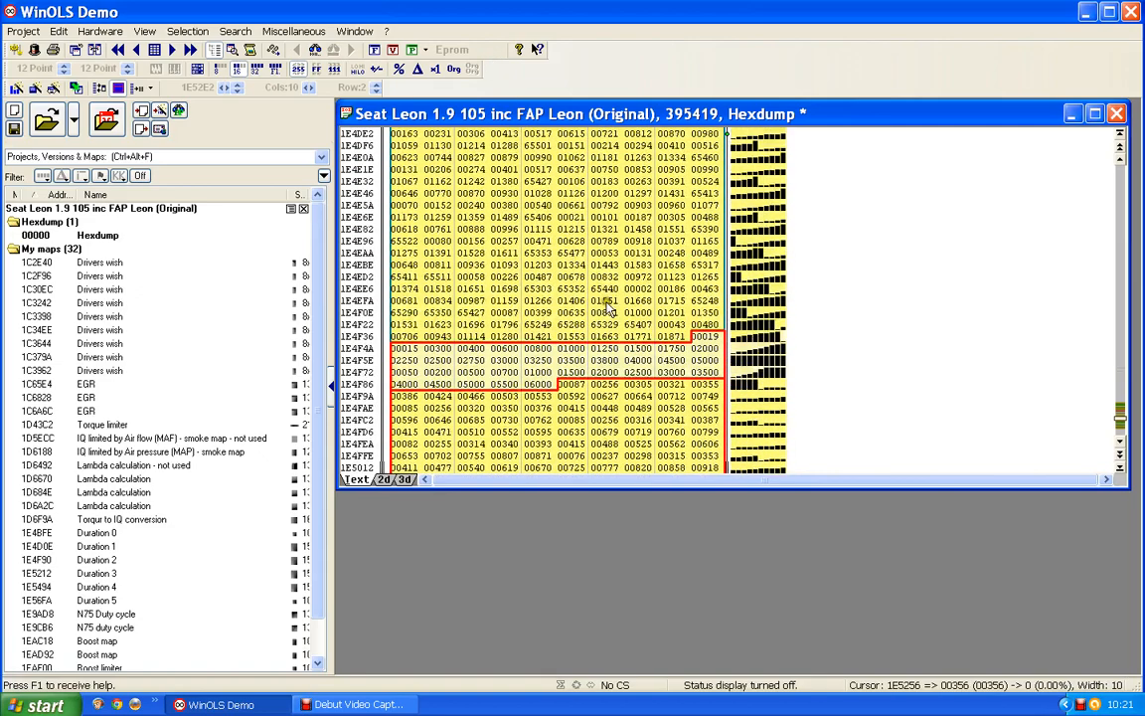
{"action": "scroll", "coordinate": [608, 310], "scroll_direction": "up", "scroll_amount": 13}
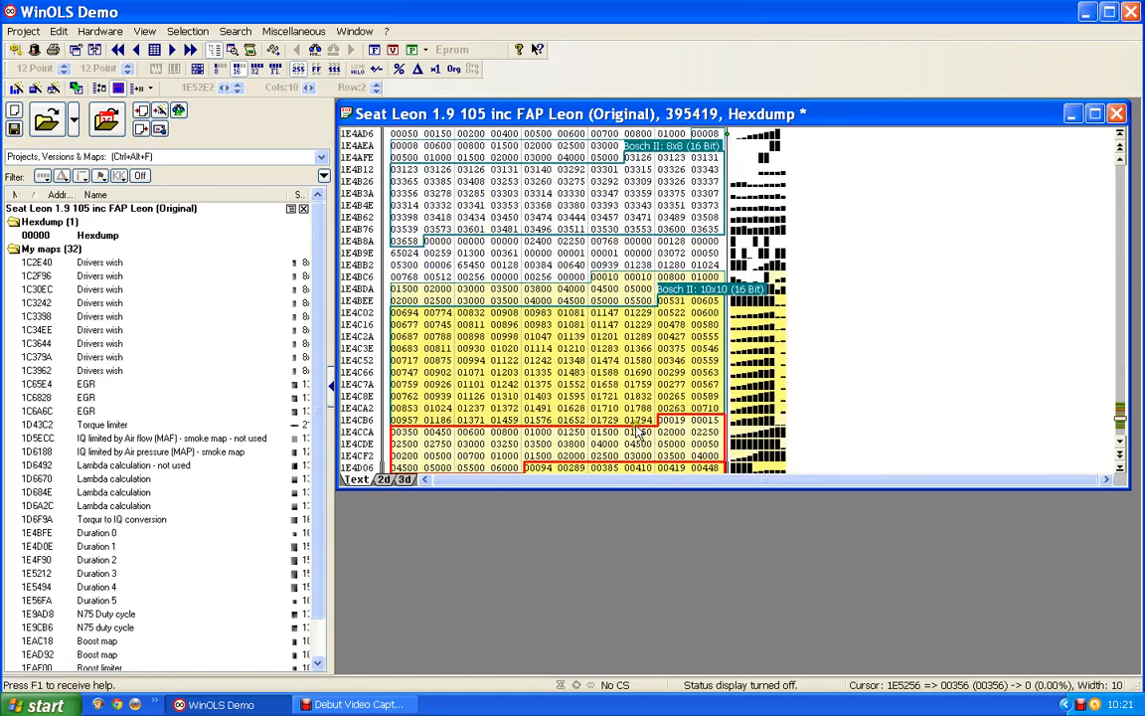
{"action": "left_click", "coordinate": [604, 360]}
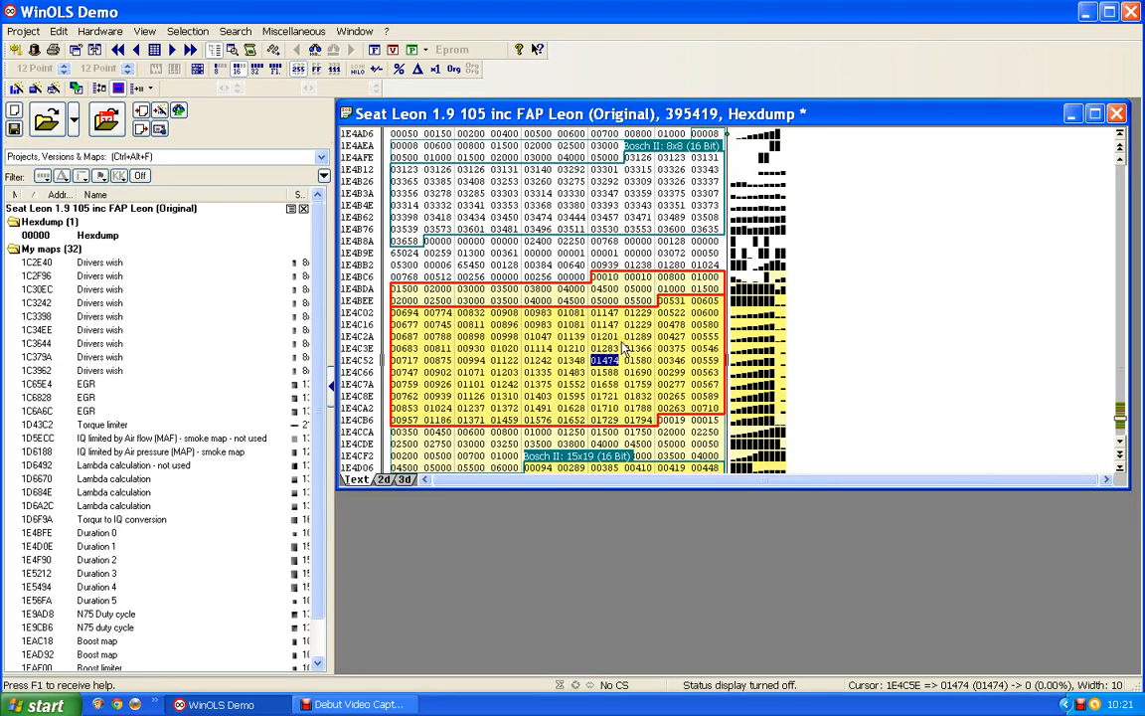
Widen the hexdump text display to 19 columns.
{"action": "key", "text": "m"}
{"action": "key", "text": "m"}
{"action": "key", "text": "m"}
{"action": "key", "text": "m"}
{"action": "key", "text": "m"}
{"action": "key", "text": "m"}
{"action": "key", "text": "m"}
{"action": "key", "text": "m"}
{"action": "key", "text": "m"}
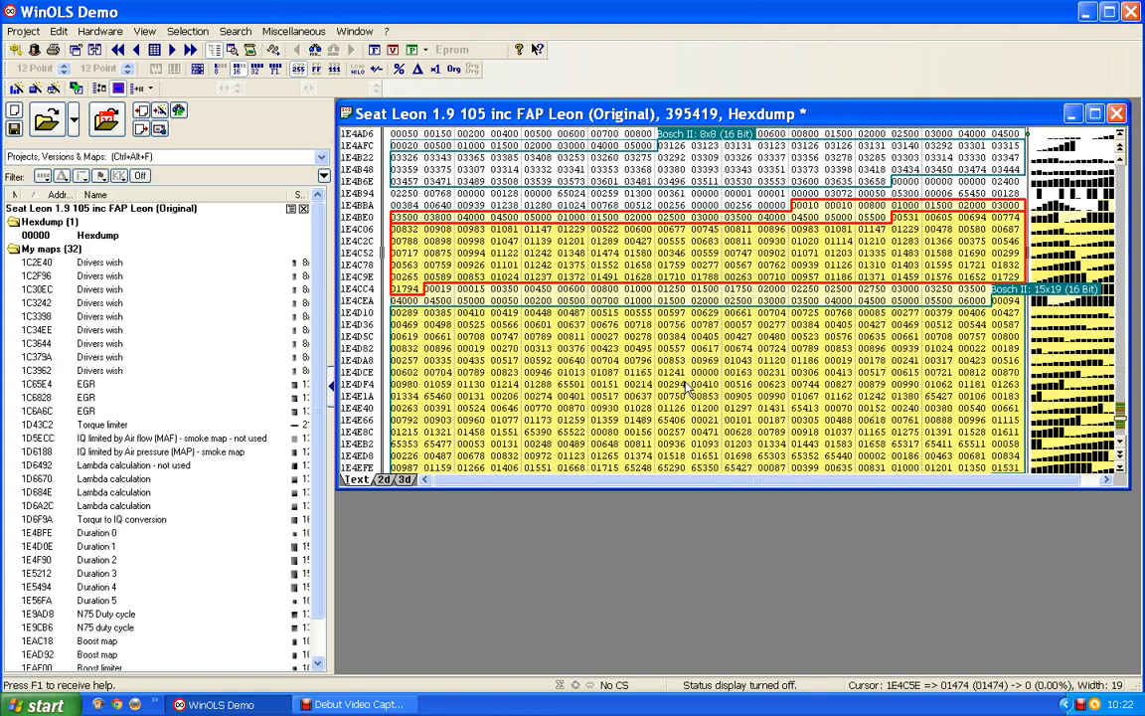
Search for the decimal sequence 000006, starting from address 1E463C above the duration maps.
{"action": "scroll", "coordinate": [686, 388], "scroll_direction": "up", "scroll_amount": 7}
{"action": "scroll", "coordinate": [686, 390], "scroll_direction": "up", "scroll_amount": 4}
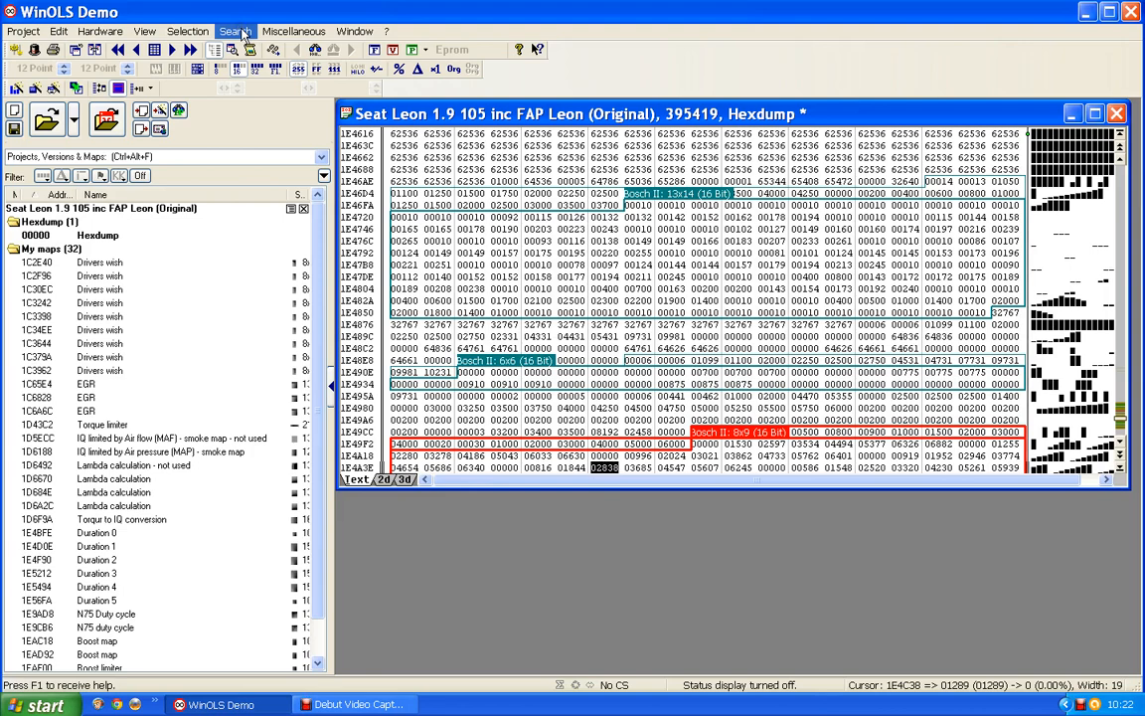
{"action": "left_click", "coordinate": [404, 145]}
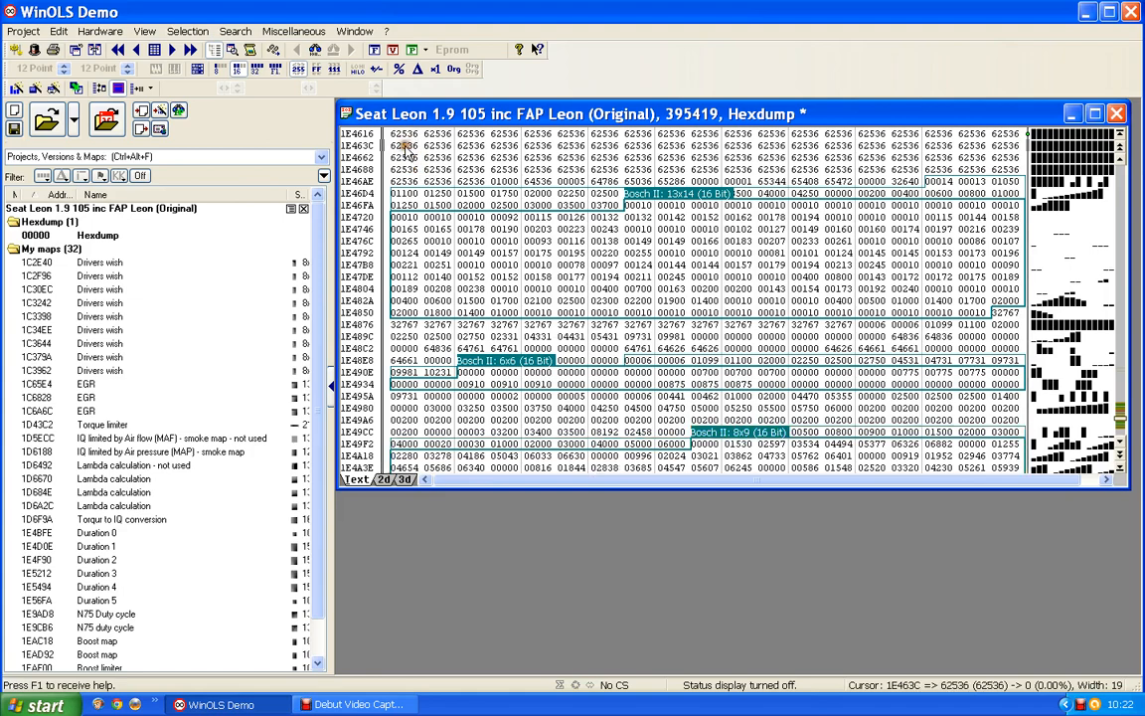
{"action": "left_click", "coordinate": [241, 33]}
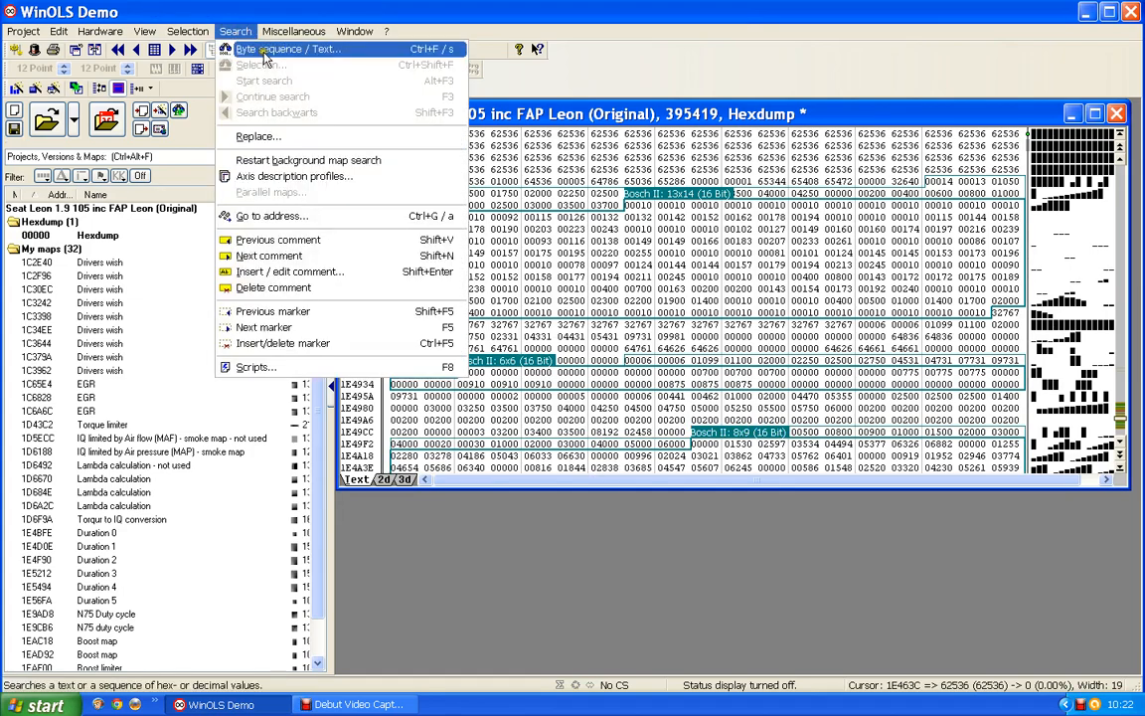
{"action": "left_click", "coordinate": [241, 48]}
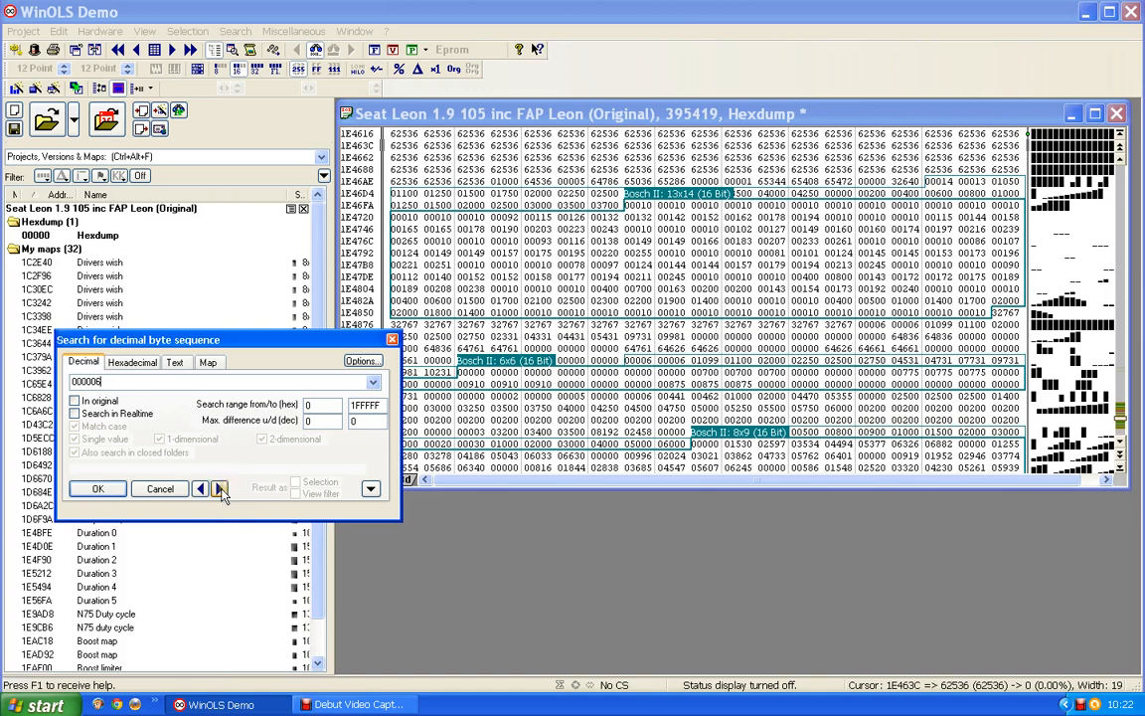
{"action": "left_click", "coordinate": [220, 489]}
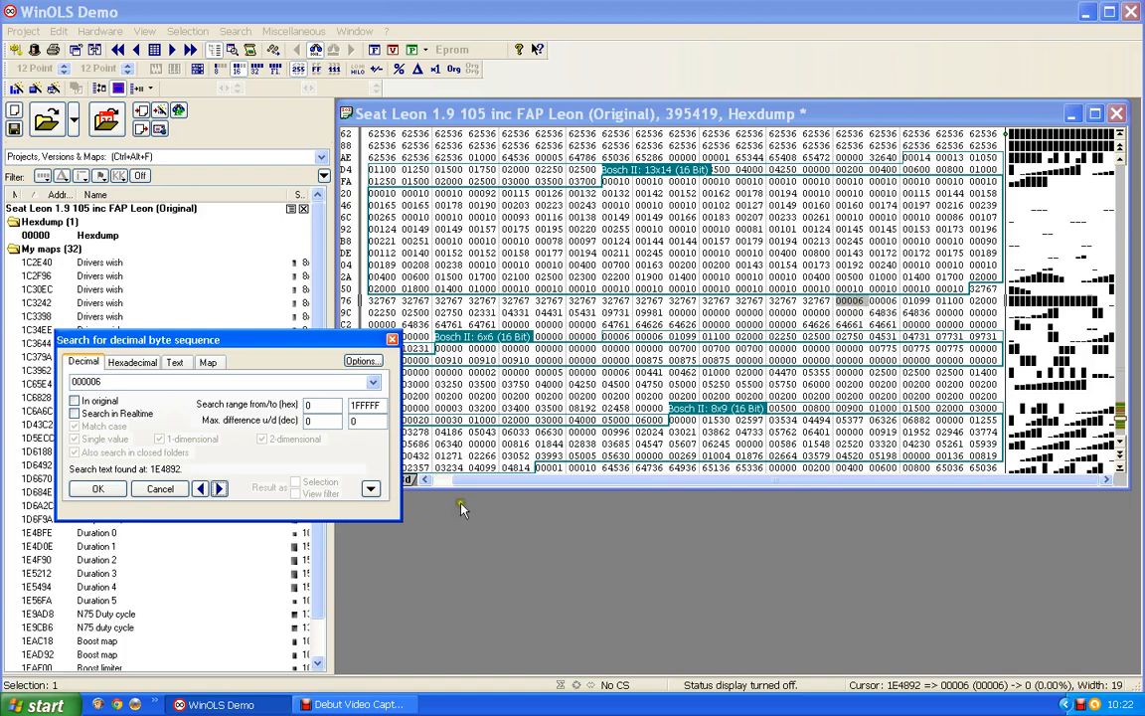
Go through the further matches of 000006 up to the one just ahead of the Duration 0 map, and close the search.
{"action": "left_click", "coordinate": [221, 489]}
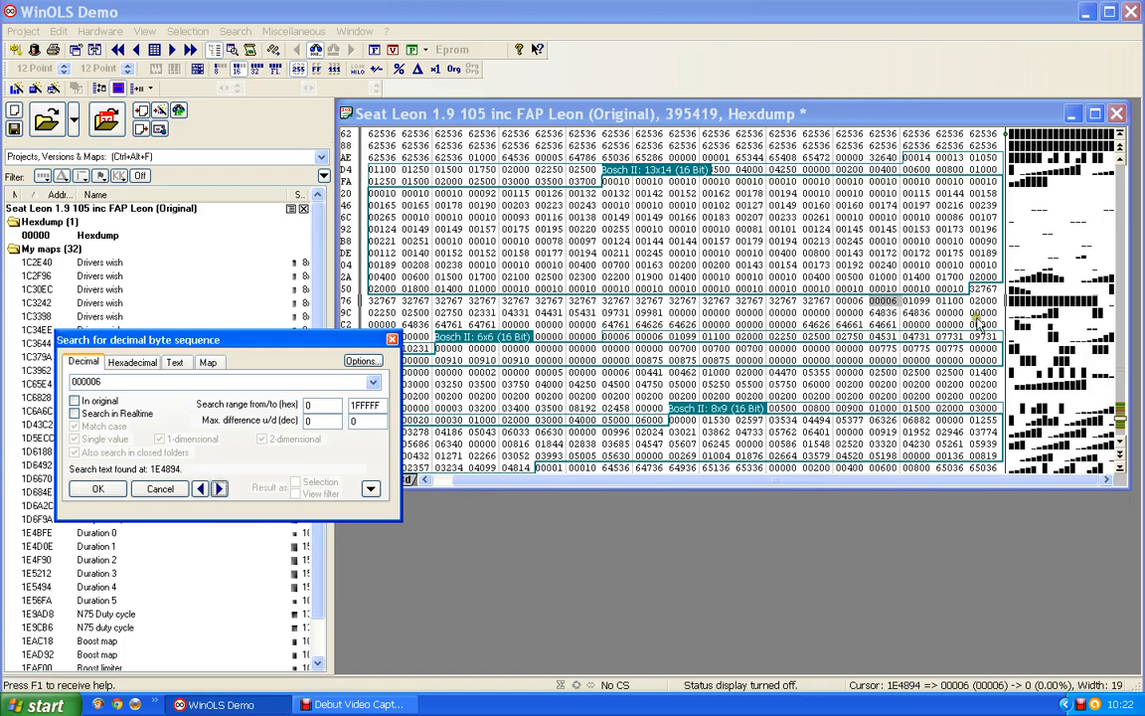
{"action": "left_click", "coordinate": [221, 489]}
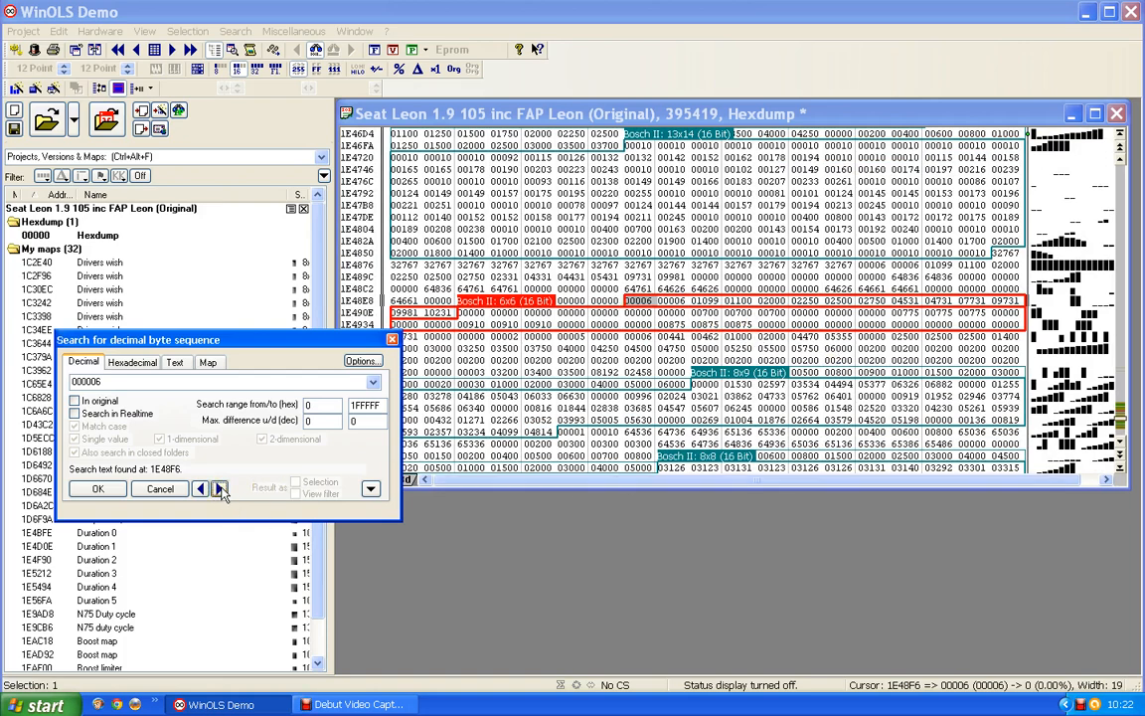
{"action": "left_click", "coordinate": [221, 489]}
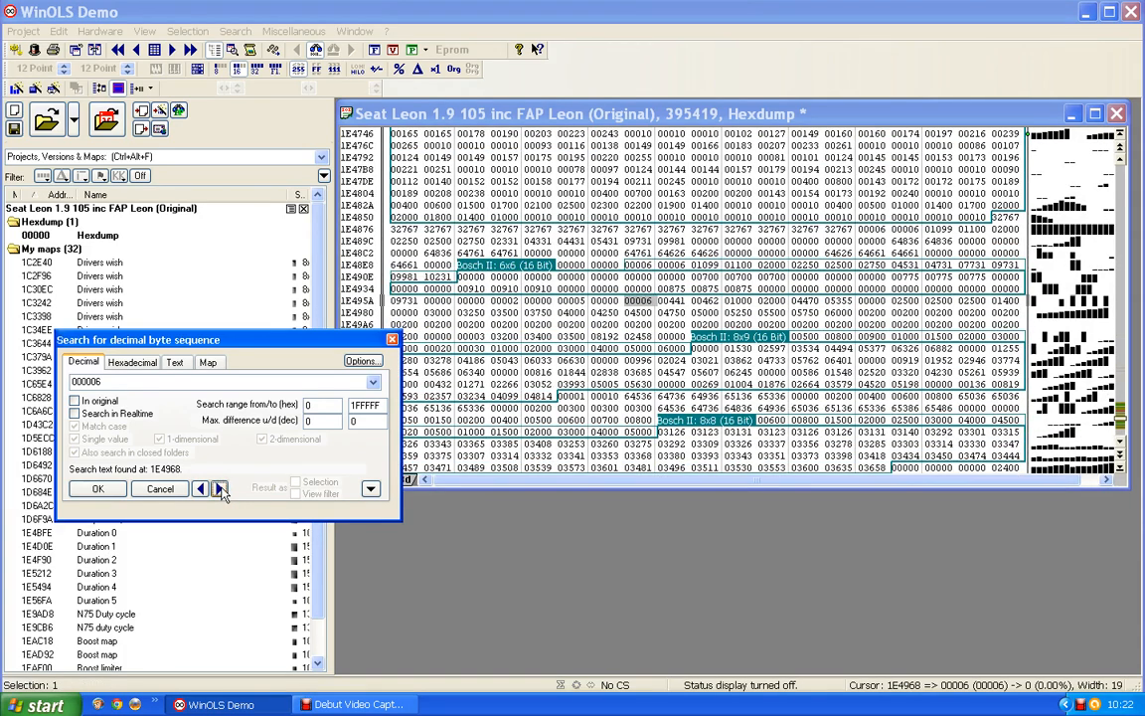
{"action": "left_click", "coordinate": [220, 489]}
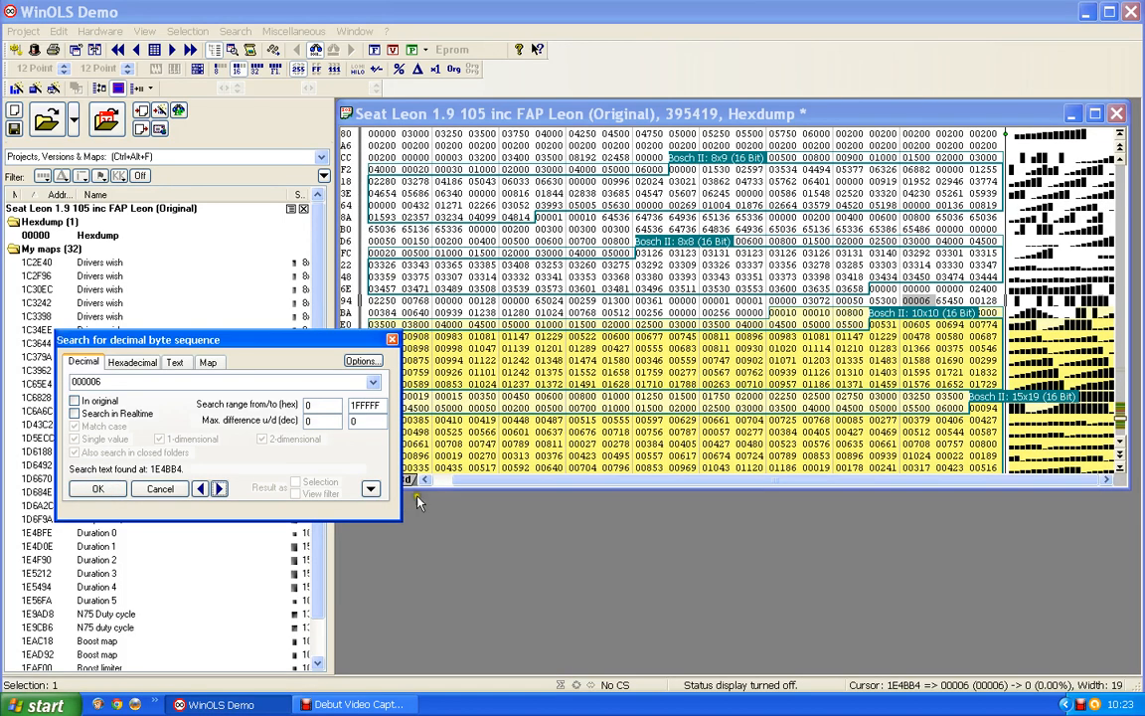
{"action": "left_click", "coordinate": [393, 340]}
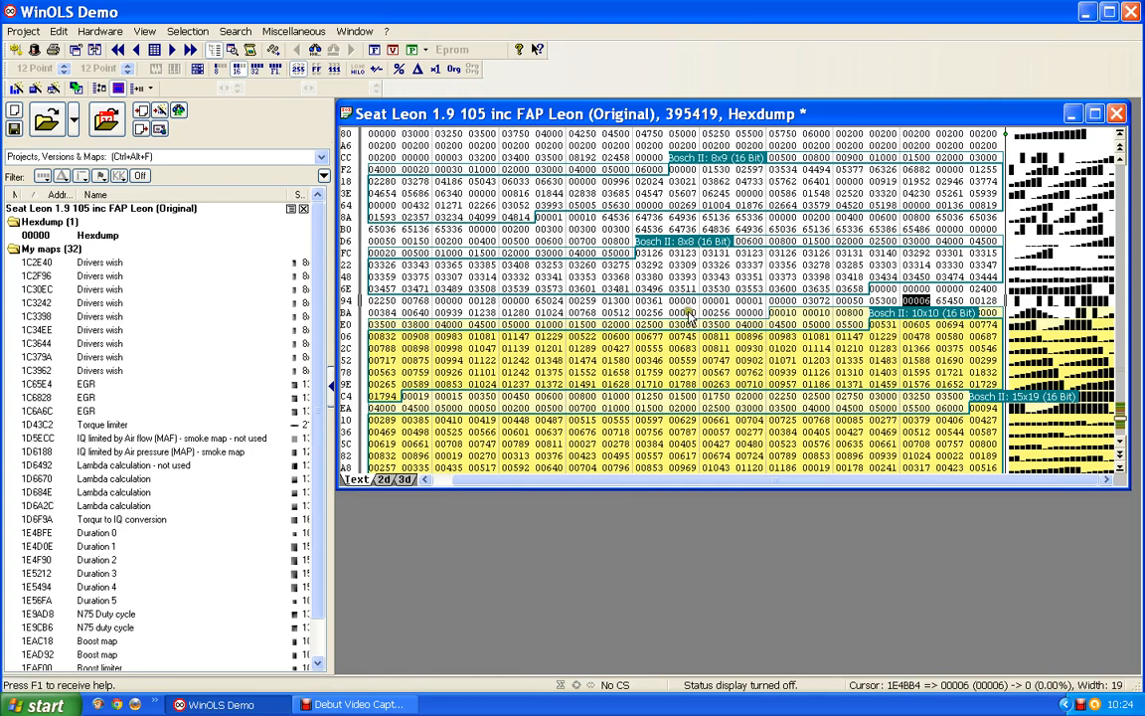
Create a map from the six values 1280 down to 0 starting at 1E4BC2, and move its window below those values.
{"action": "left_click_drag", "start_coordinate": [688, 316], "coordinate": [516, 316]}
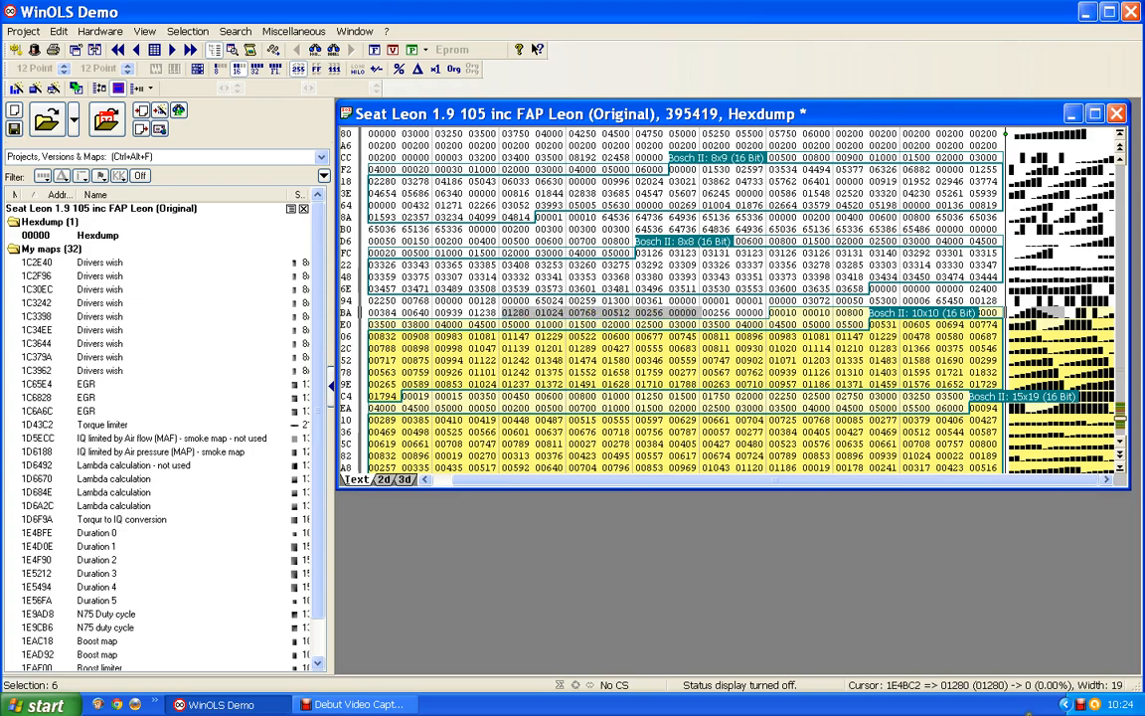
{"action": "key", "text": "k"}
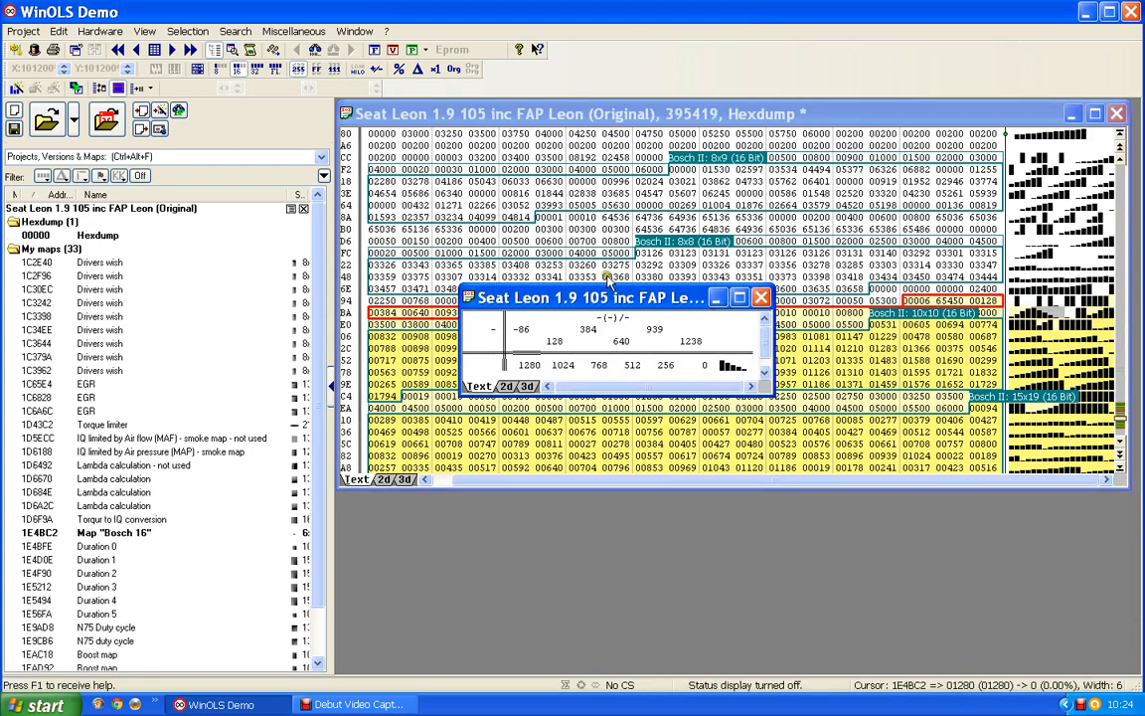
{"action": "left_click_drag", "start_coordinate": [615, 309], "coordinate": [653, 351]}
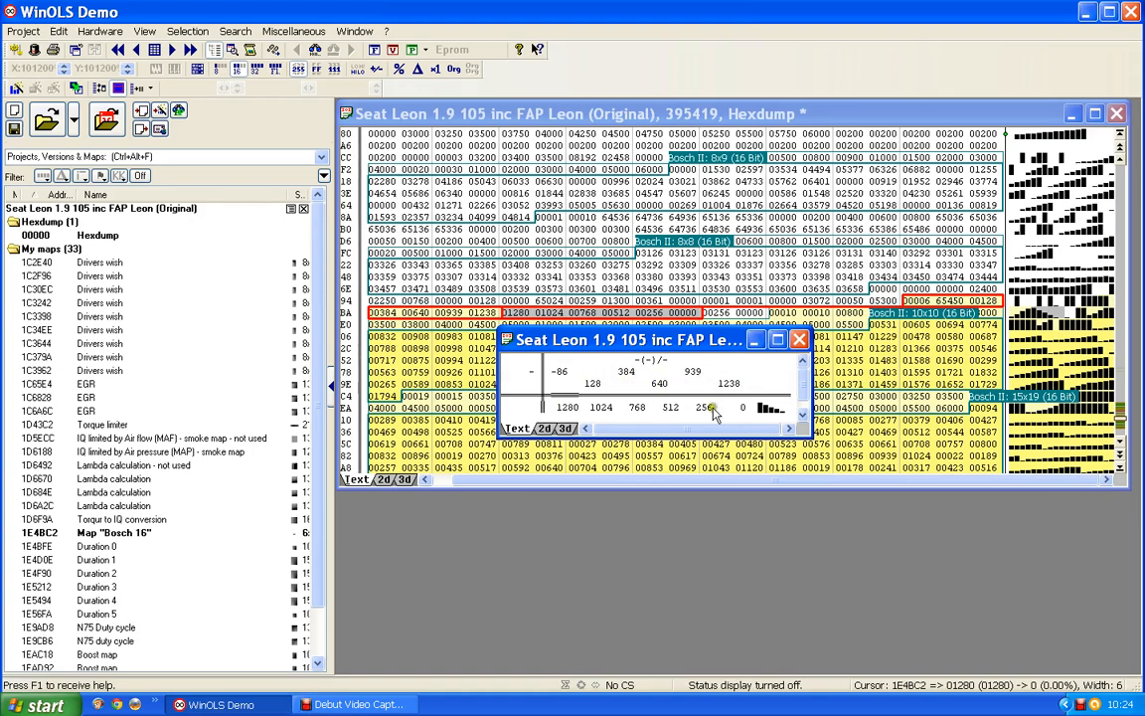
Name the new map Duration selector and set its value factor to 0.00390625.
{"action": "double_click", "coordinate": [695, 412]}
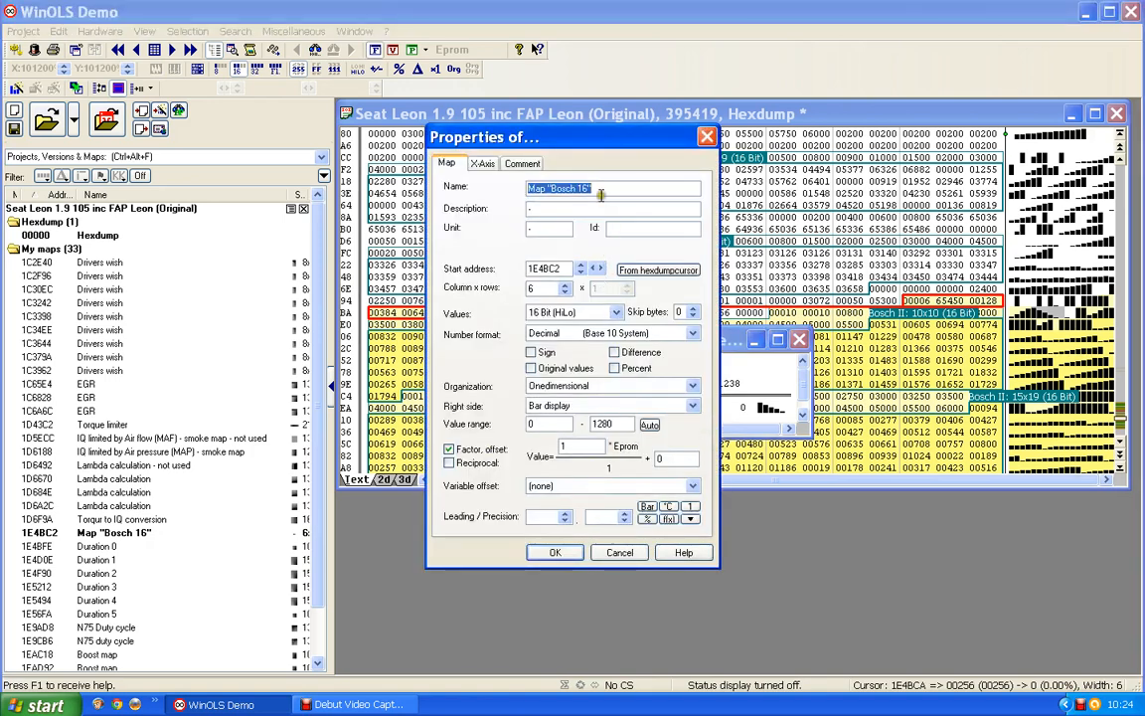
{"action": "type", "text": "D"}
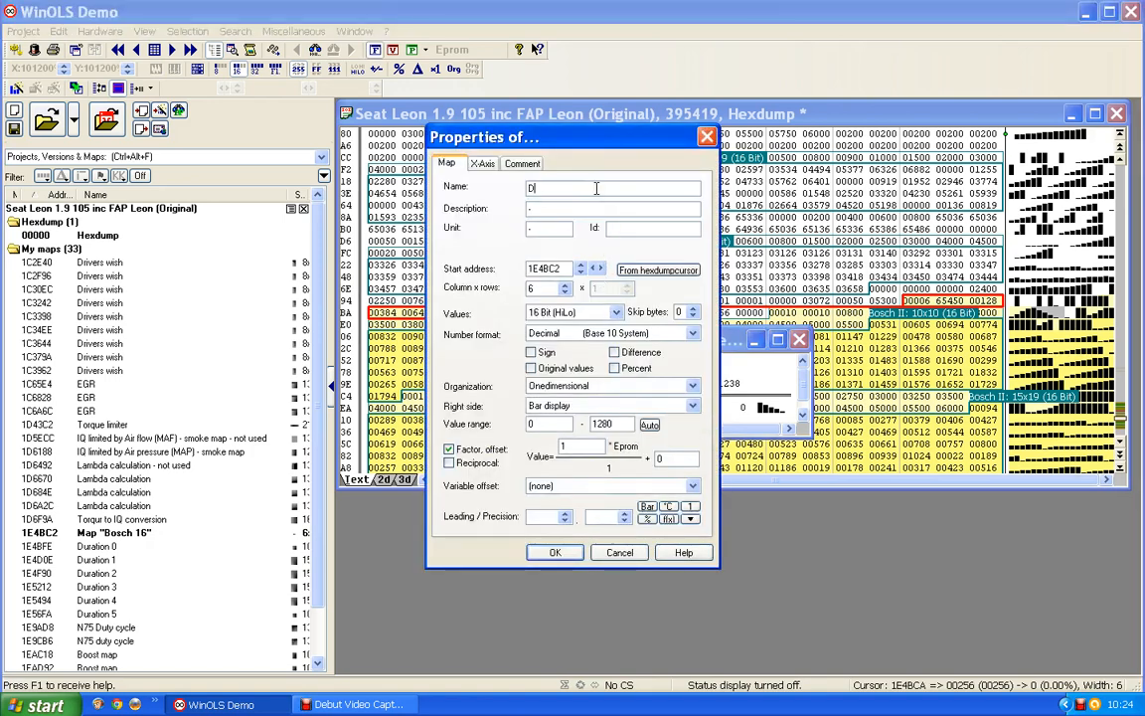
{"action": "type", "text": "urati"}
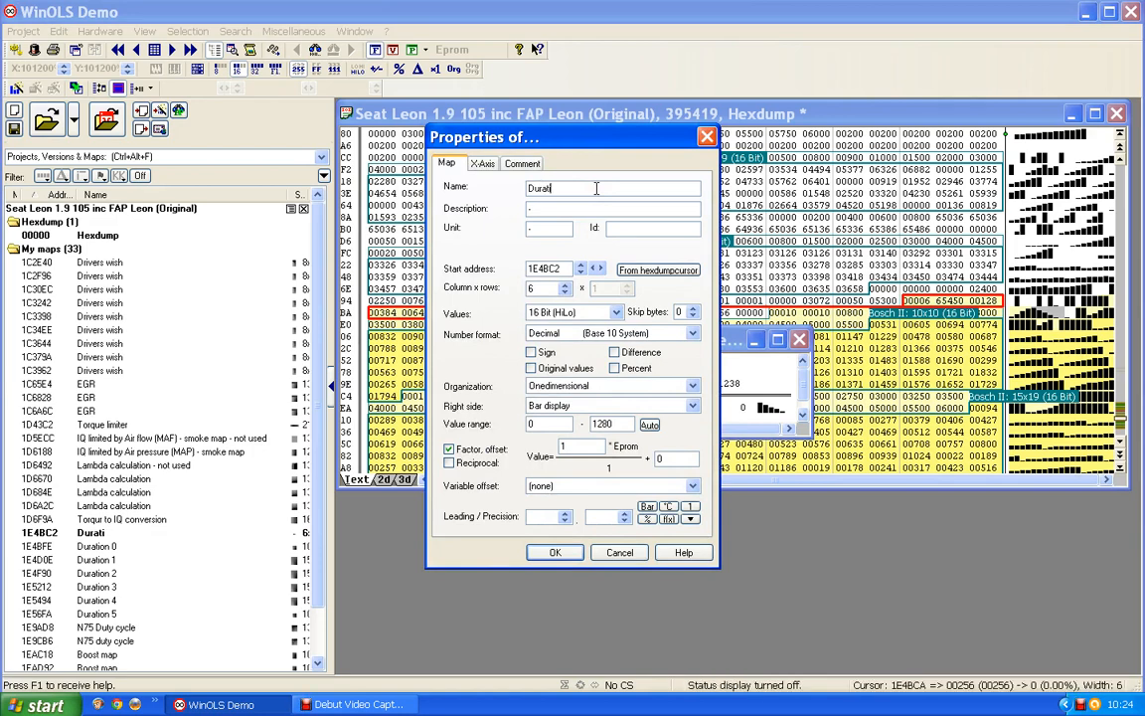
{"action": "type", "text": "on selector"}
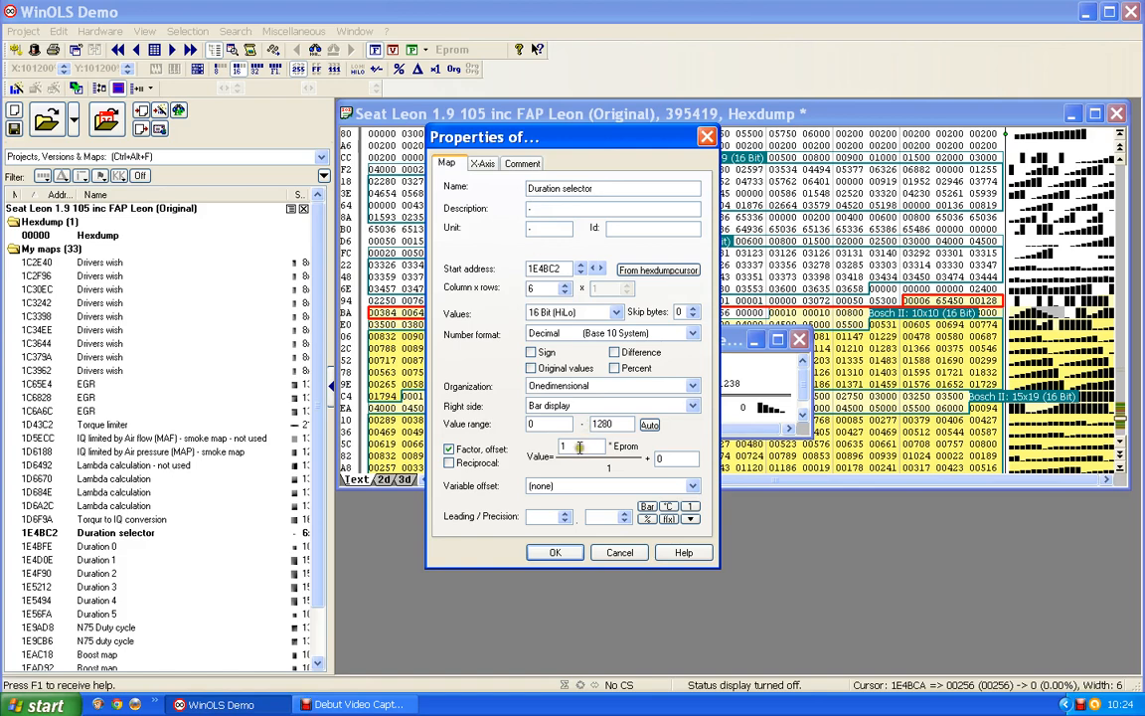
{"action": "left_click_drag", "start_coordinate": [575, 446], "coordinate": [484, 454]}
{"action": "type", "text": "0.0039062"}
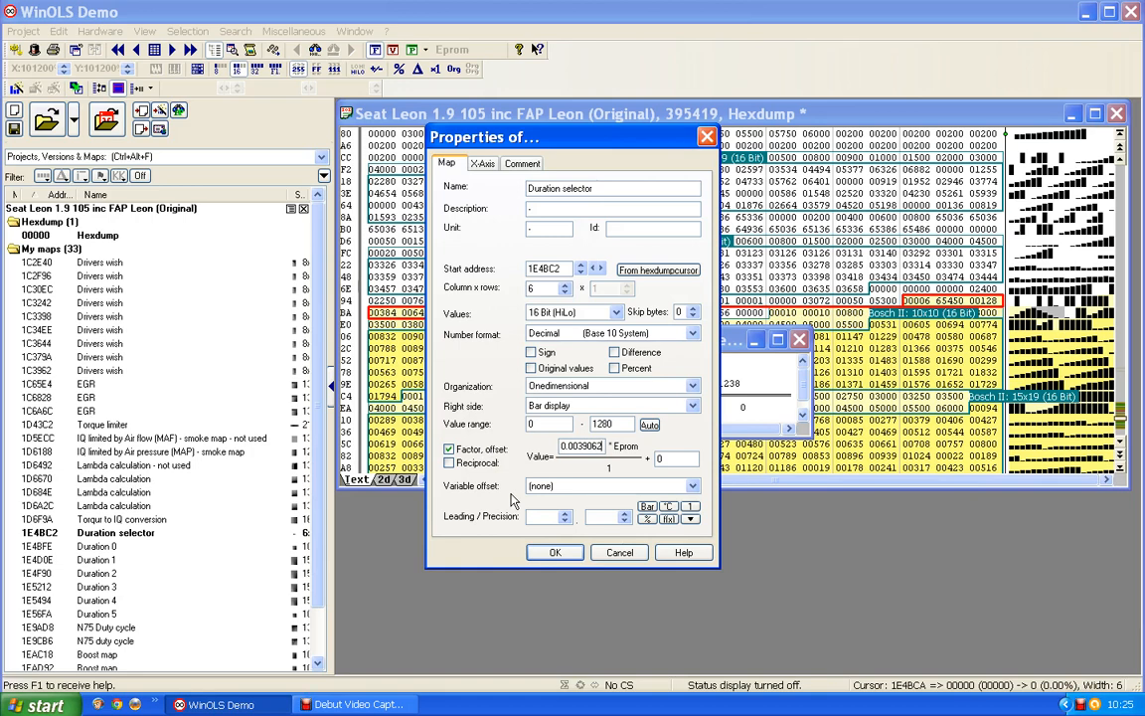
{"action": "type", "text": "5"}
{"action": "key", "text": "Return"}
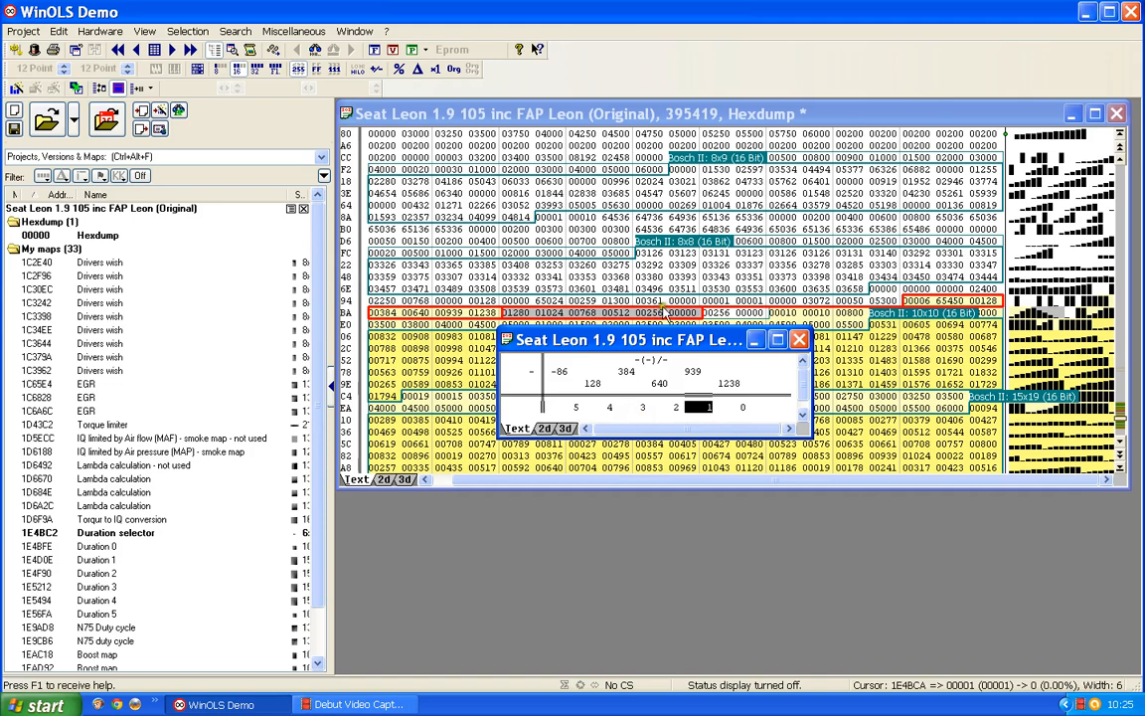
Set the Duration selector's X-axis factor to 0.023437 and its precision to 2.
{"action": "left_click", "coordinate": [660, 383]}
{"action": "double_click", "coordinate": [654, 380]}
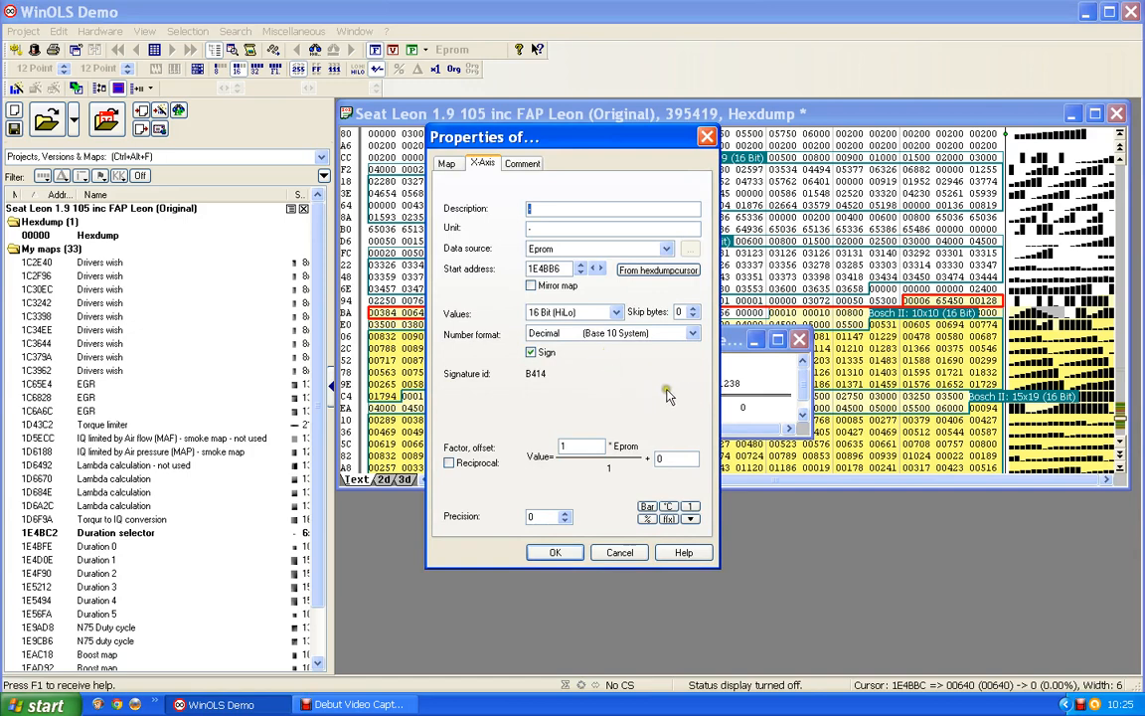
{"action": "left_click_drag", "start_coordinate": [549, 144], "coordinate": [648, 143]}
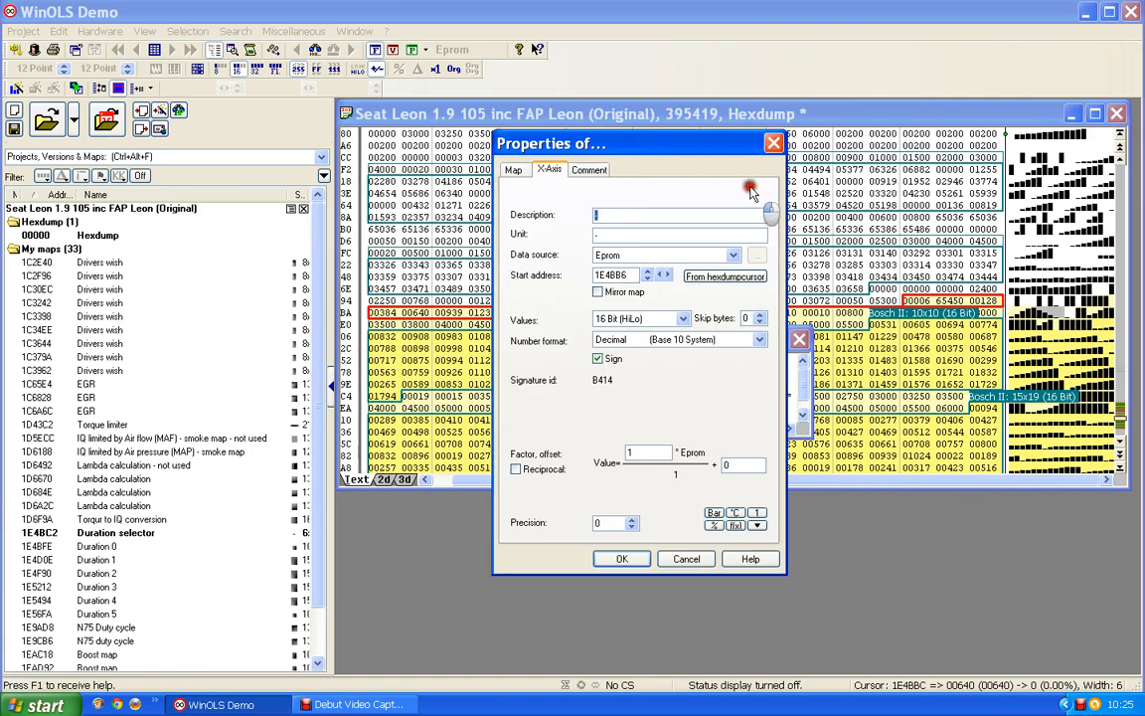
{"action": "left_click_drag", "start_coordinate": [656, 141], "coordinate": [785, 227]}
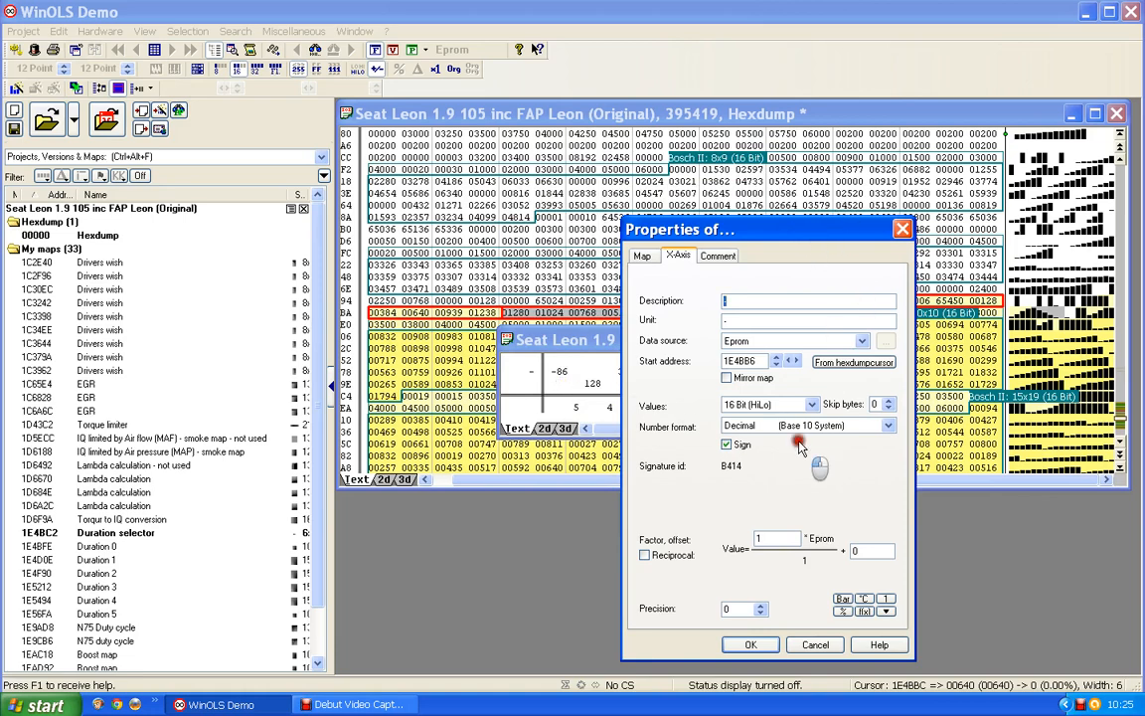
{"action": "left_click_drag", "start_coordinate": [667, 227], "coordinate": [660, 423]}
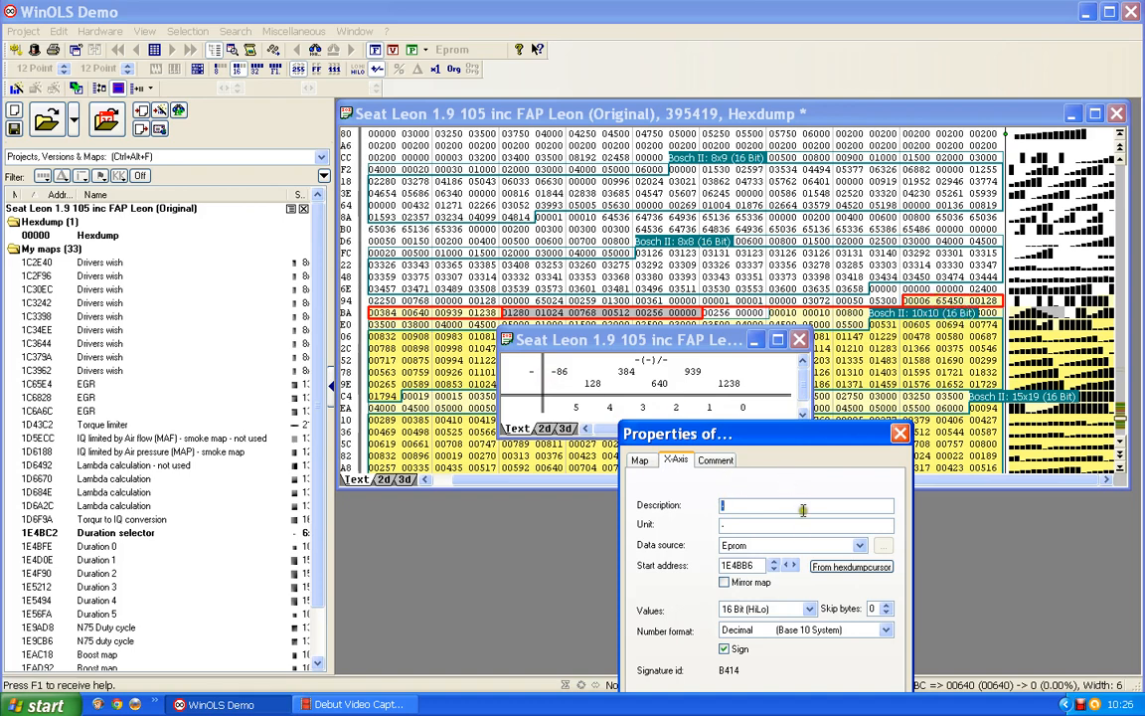
{"action": "left_click_drag", "start_coordinate": [755, 437], "coordinate": [692, 198]}
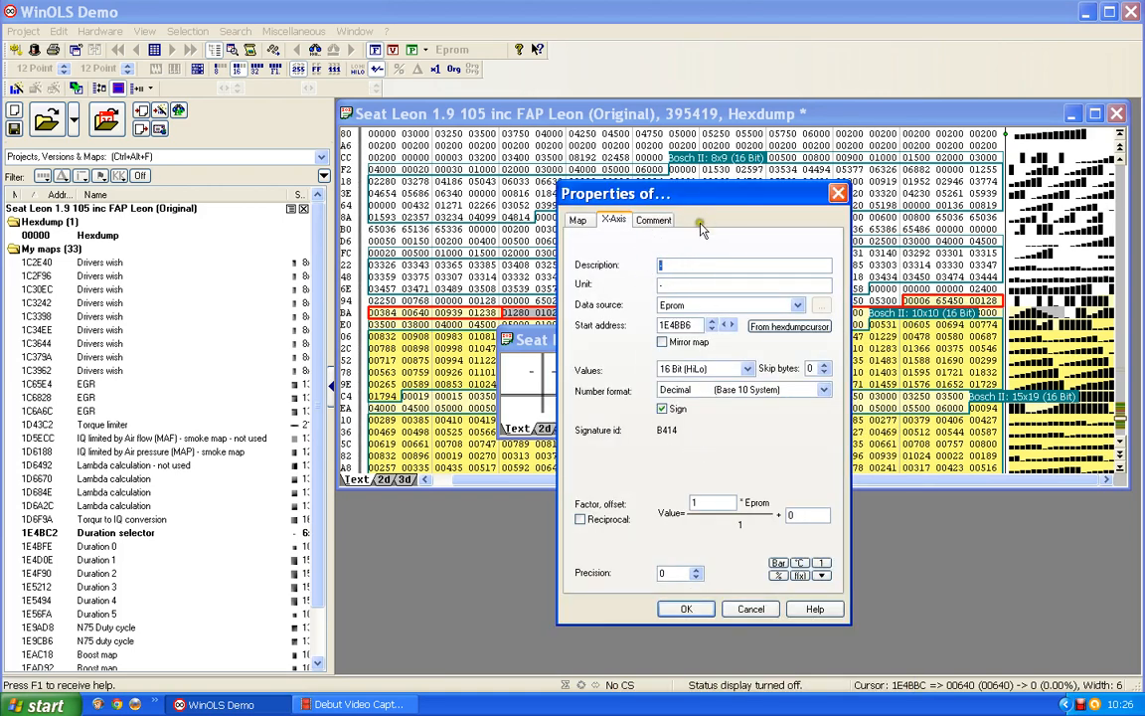
{"action": "left_click", "coordinate": [606, 502]}
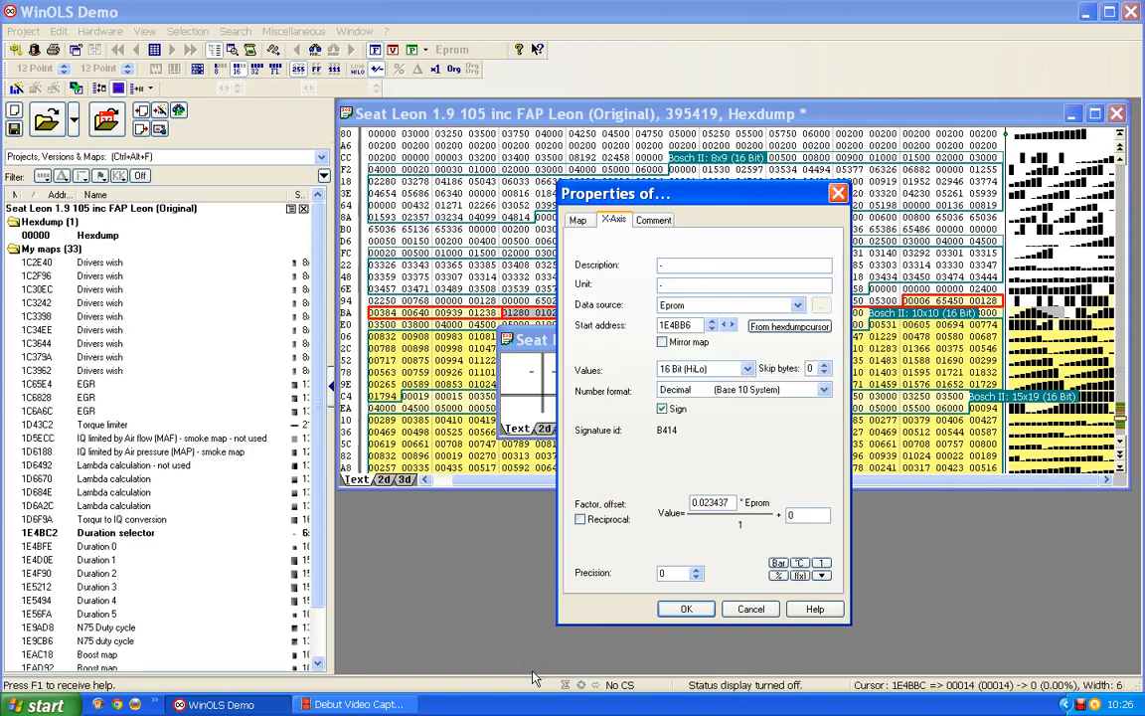
{"action": "left_click", "coordinate": [679, 550]}
{"action": "left_click", "coordinate": [696, 571]}
{"action": "left_click", "coordinate": [696, 571]}
{"action": "left_click", "coordinate": [686, 610]}
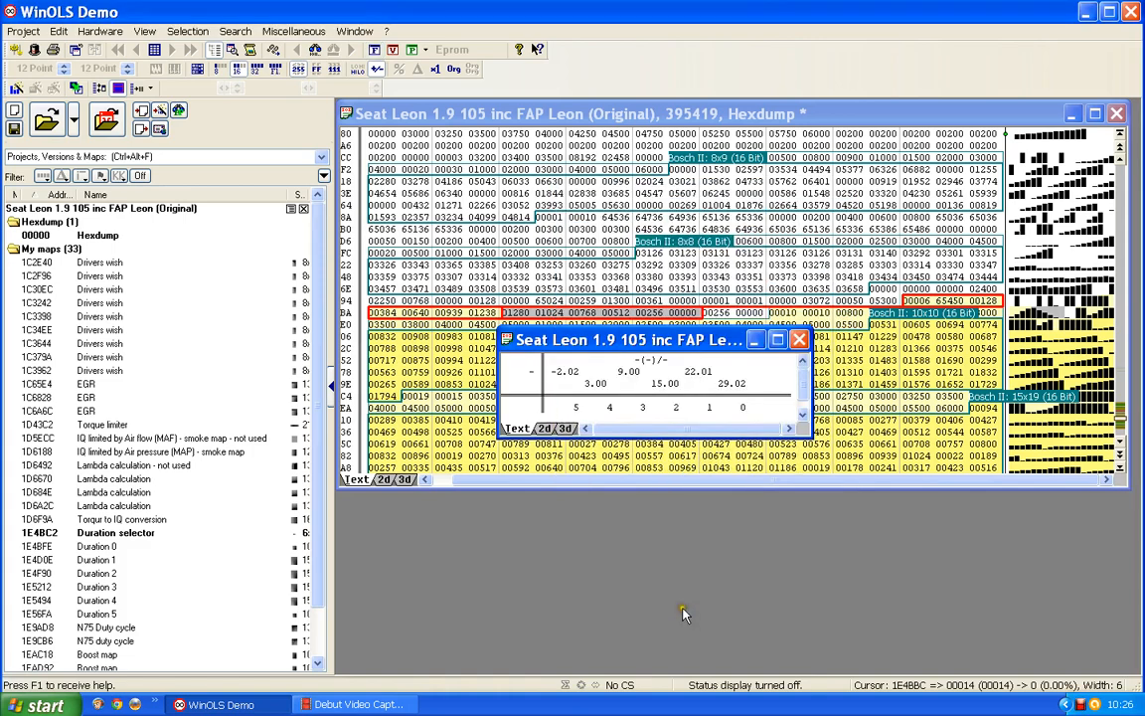
Review which duration map number belongs to each X-axis value of the Duration selector, and close its window.
{"action": "left_click", "coordinate": [589, 409]}
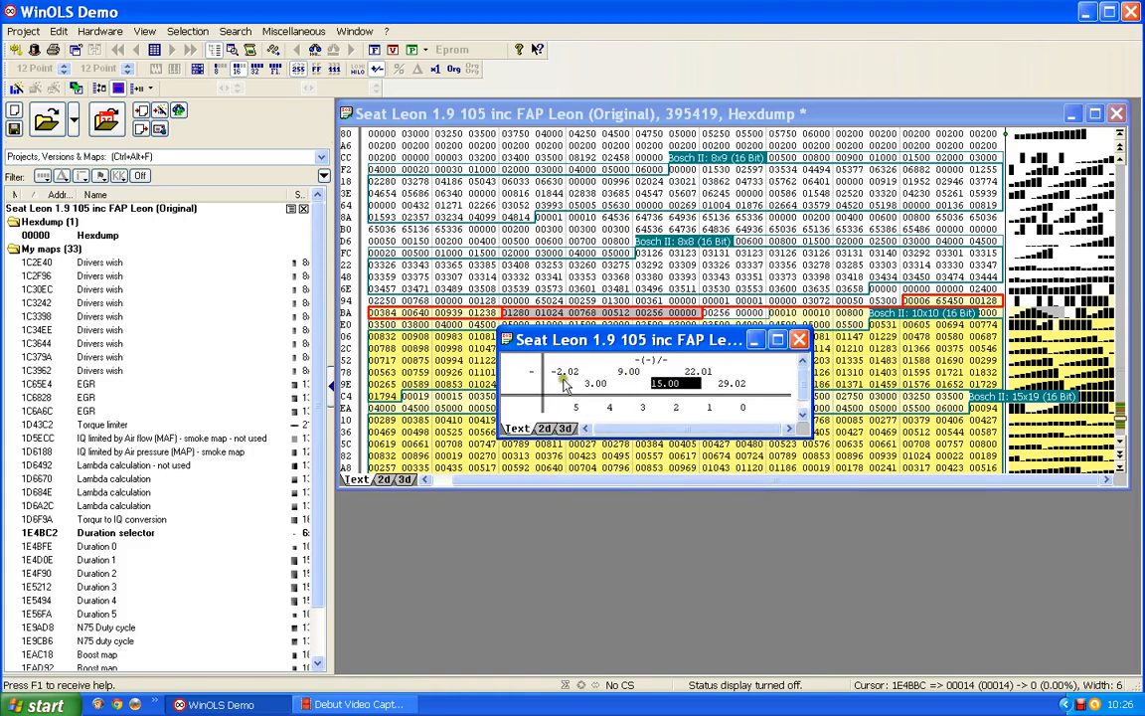
{"action": "left_click", "coordinate": [698, 380]}
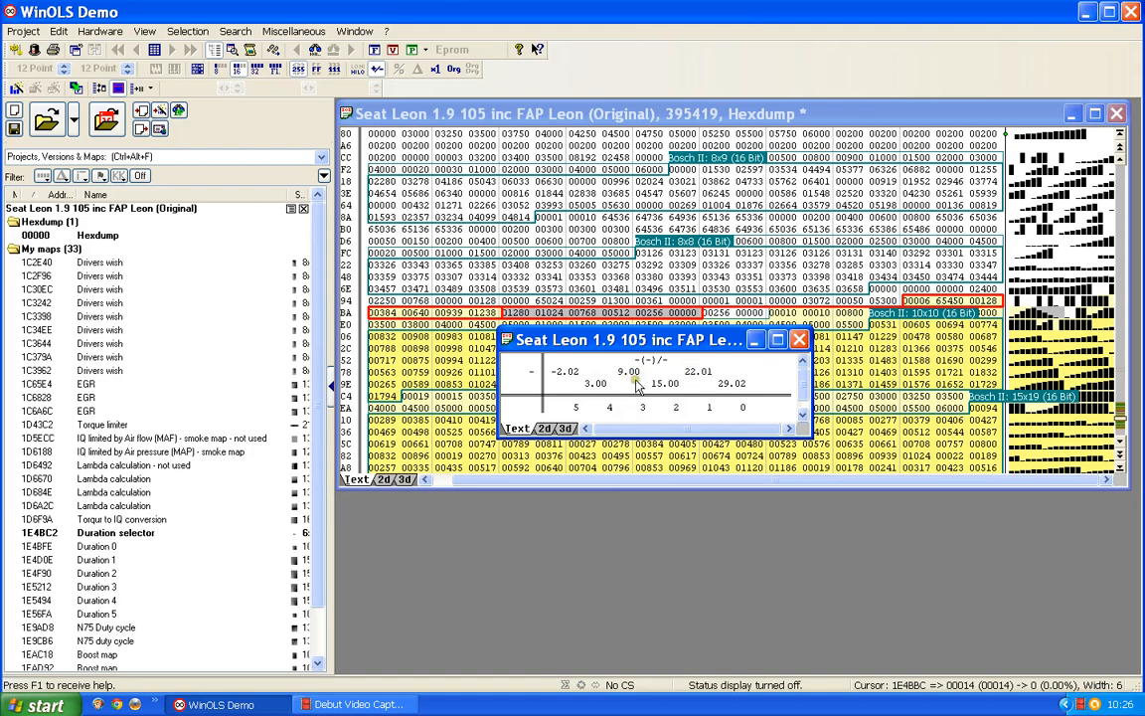
{"action": "left_click", "coordinate": [646, 385]}
{"action": "left_click", "coordinate": [800, 341]}
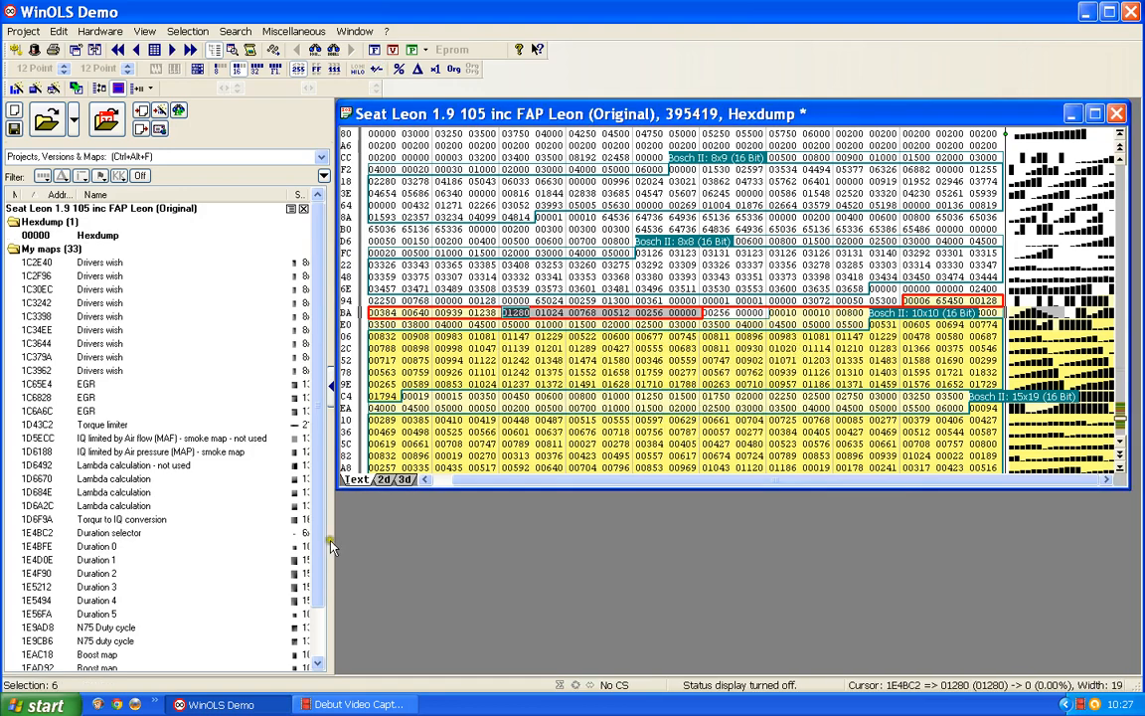